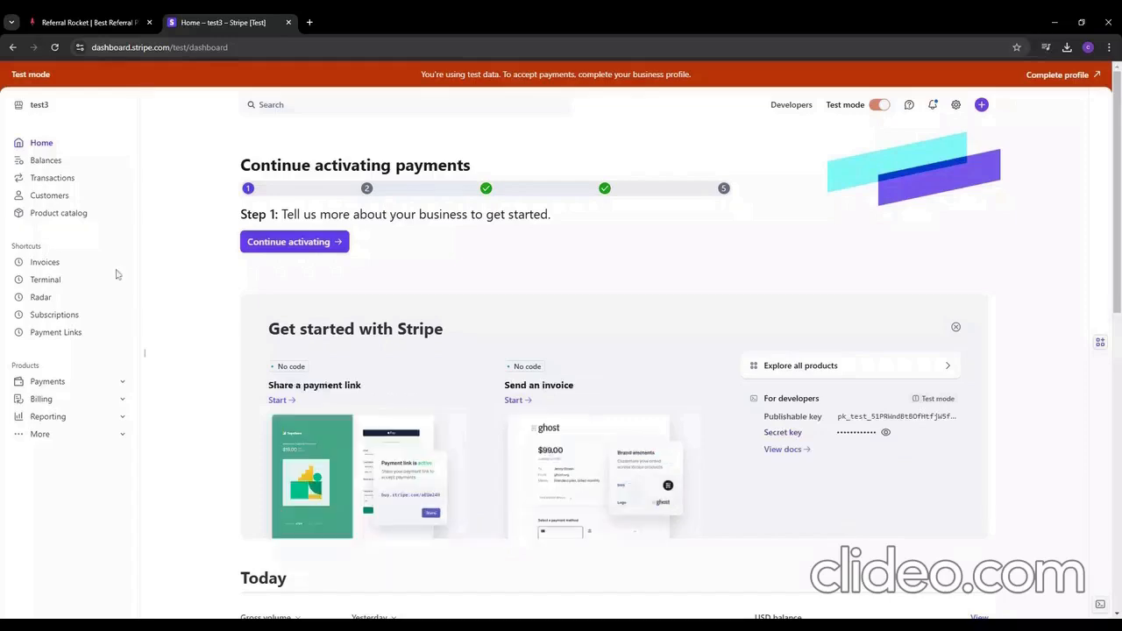
# Step: Enable Allow promotion codes on the Sound Pro 300 payment link and update the link
pyautogui.click(54, 334)
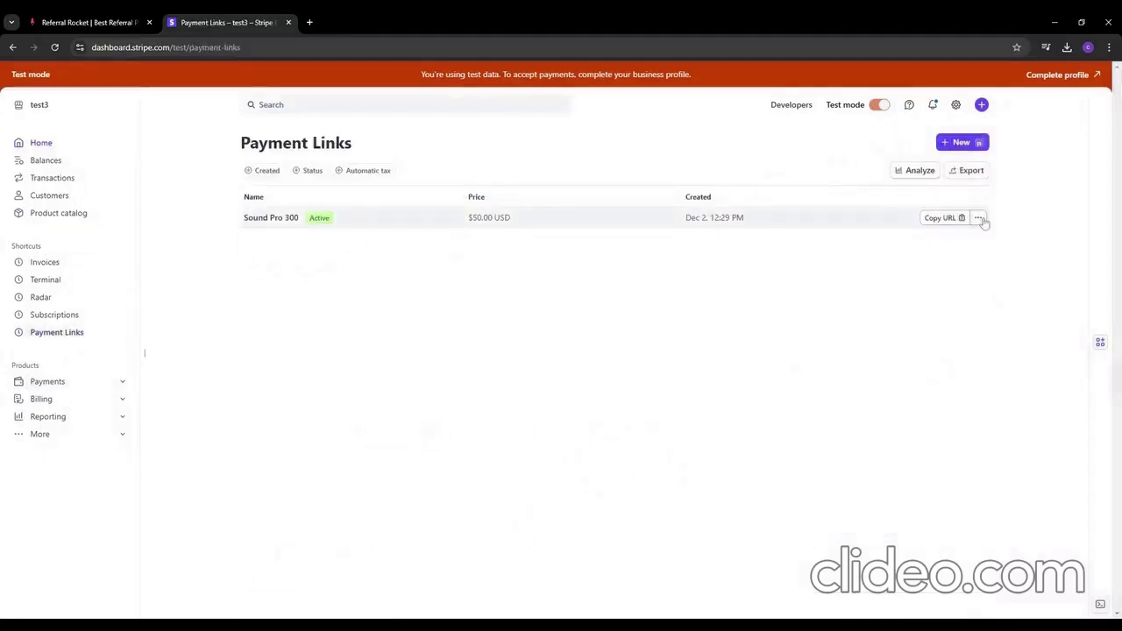
pyautogui.click(978, 217)
pyautogui.click(907, 288)
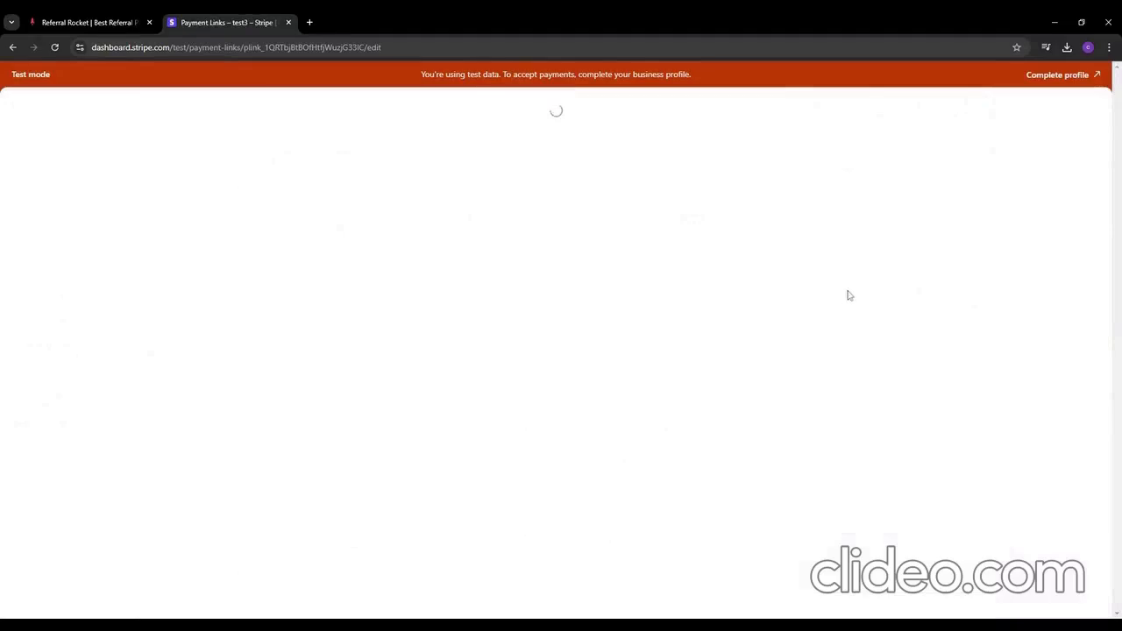
pyautogui.scroll(-1, 350, 257)
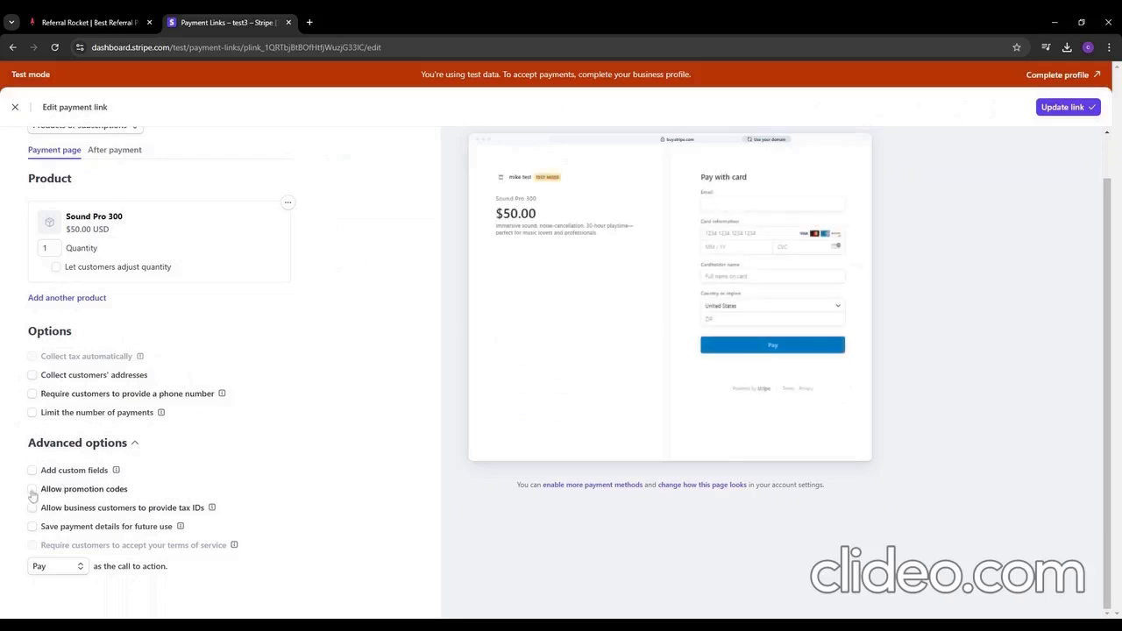
pyautogui.click(33, 489)
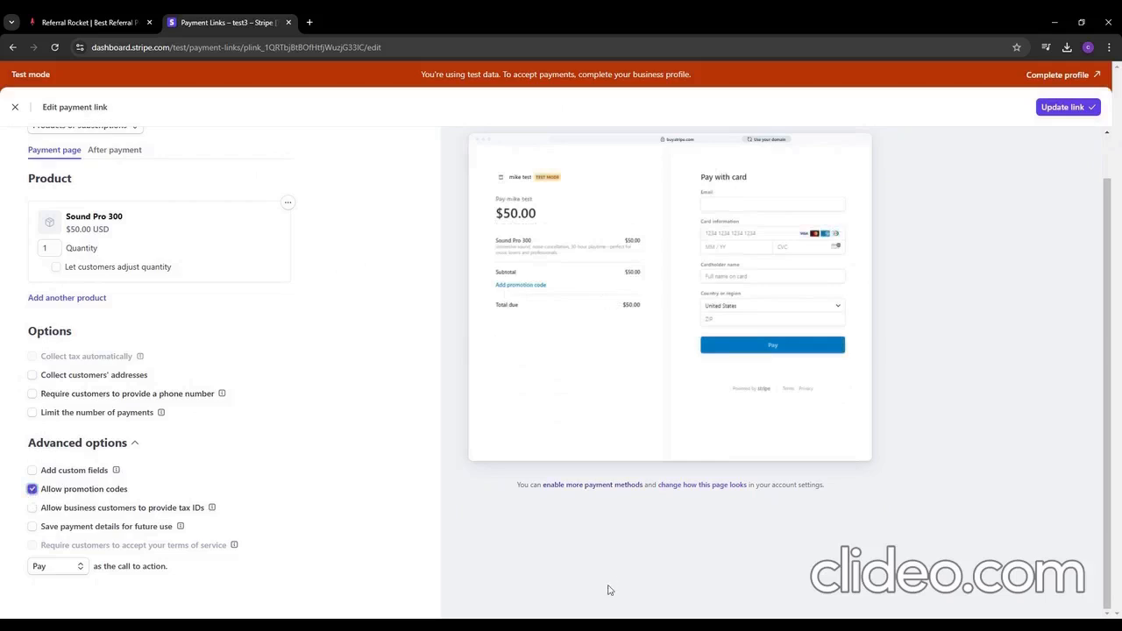
pyautogui.scroll(1, 640, 473)
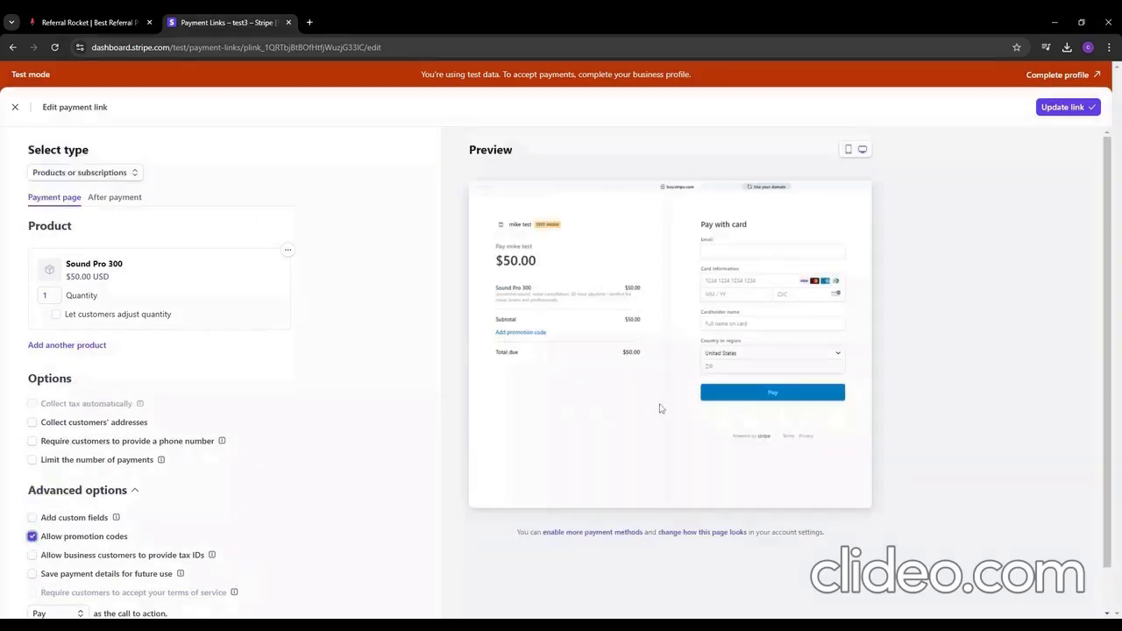
pyautogui.click(1077, 107)
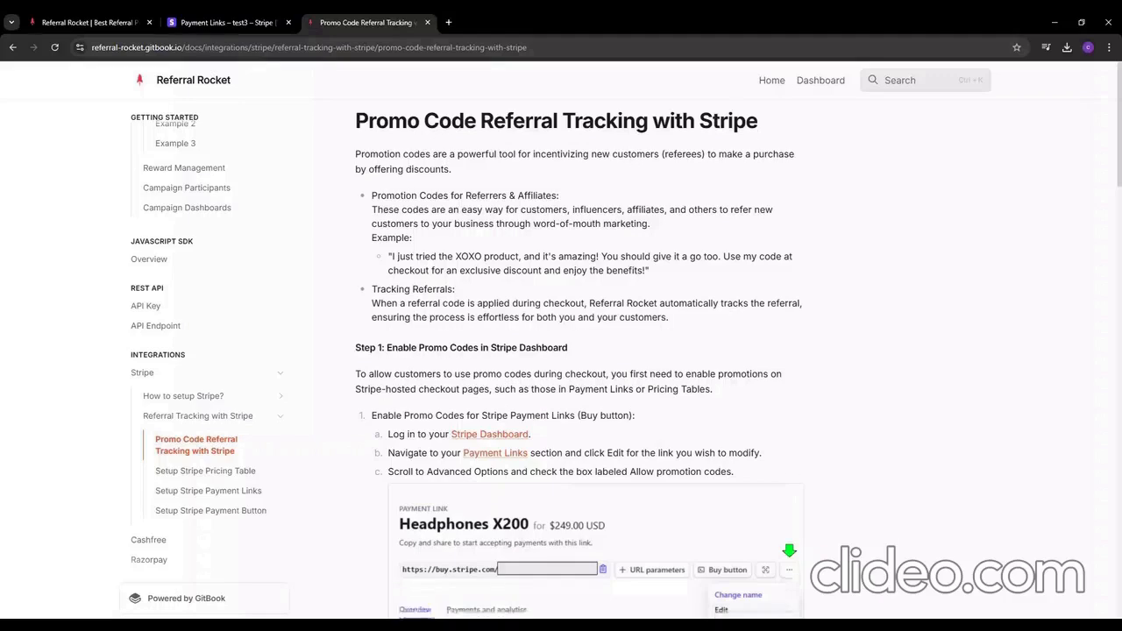
# Step: Scroll down the New Campaign type options with Refer a friend selected
pyautogui.scroll(-10, 626, 419)
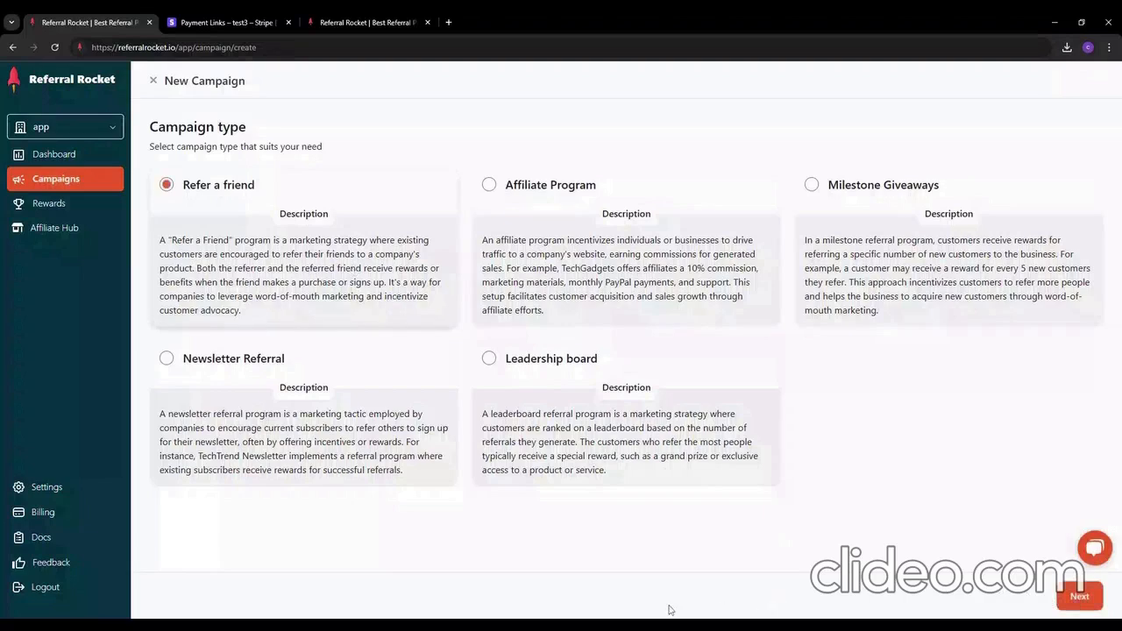
# Step: Make the campaign double sided and change the referee reward from 20 to 5 USD
pyautogui.click(1069, 600)
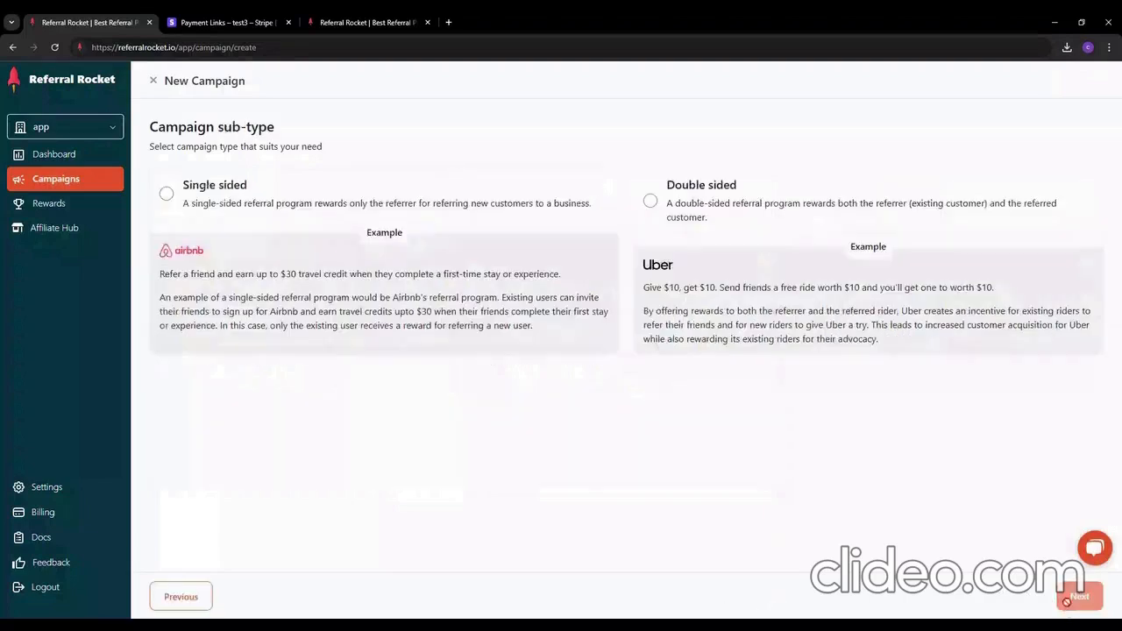
pyautogui.click(894, 336)
pyautogui.click(1071, 596)
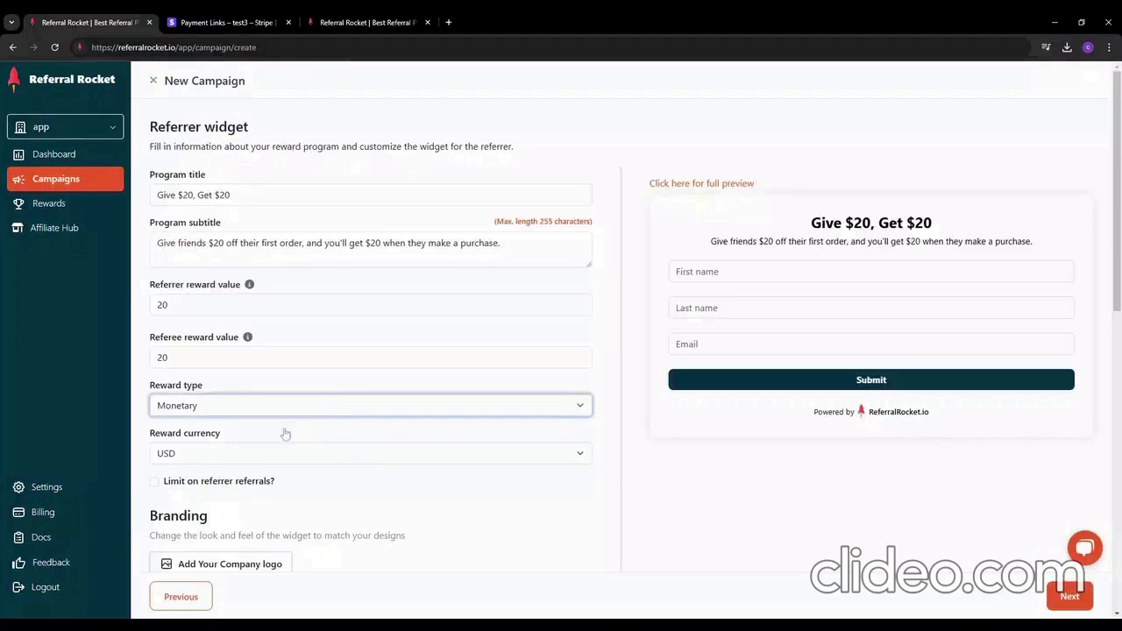
pyautogui.click(310, 361)
pyautogui.press('BackSpace')
pyautogui.press('BackSpace')
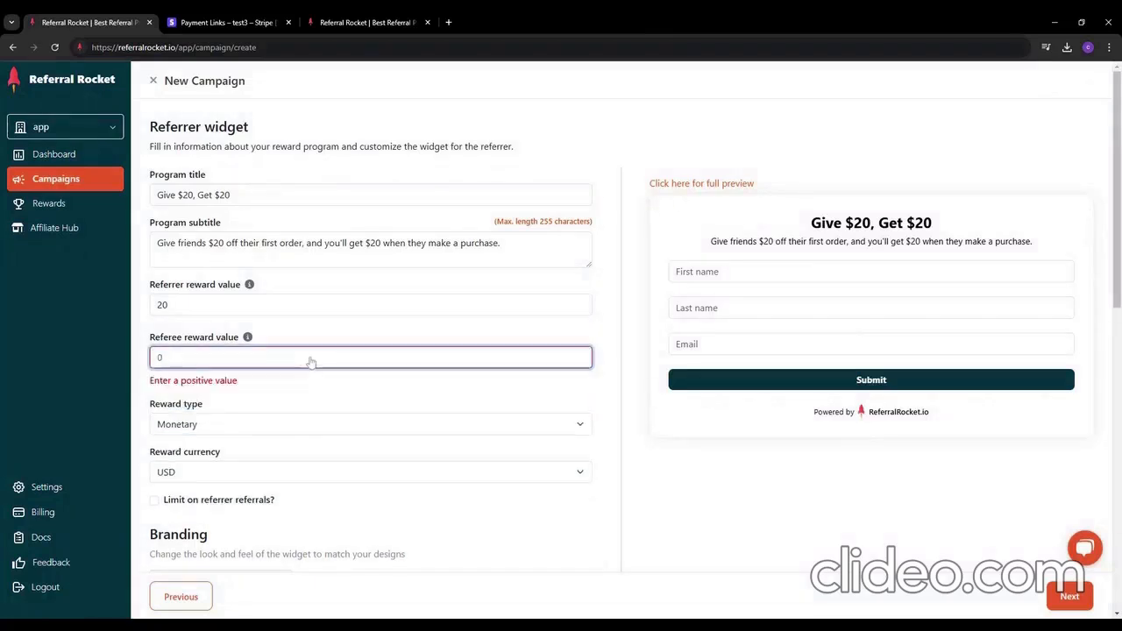
pyautogui.write('5')
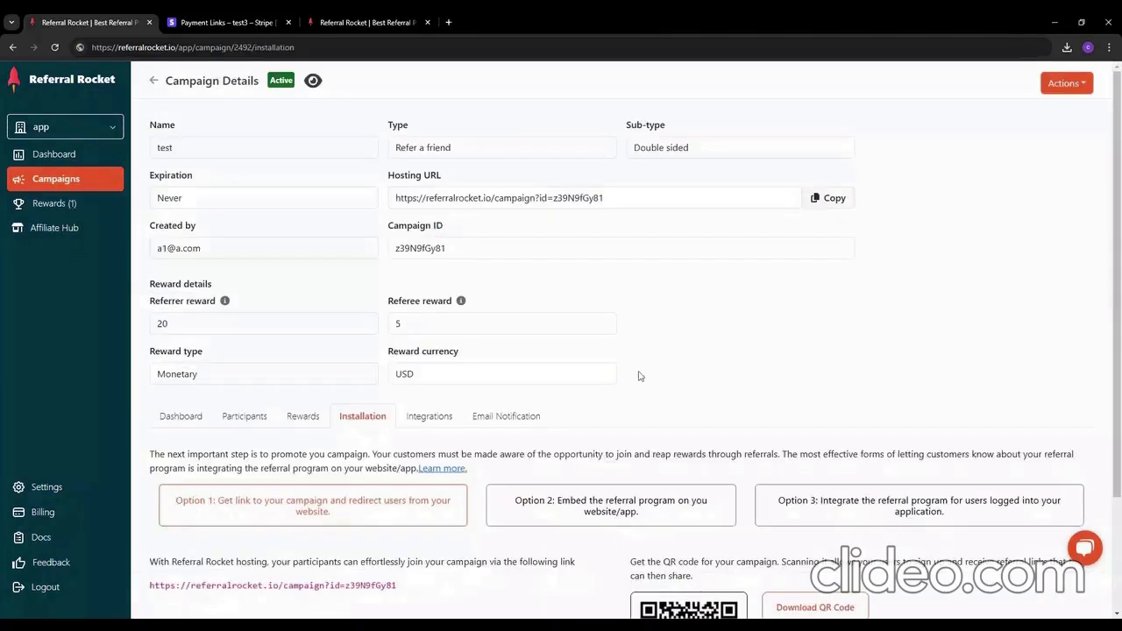
# Step: Connect the campaign to Stripe using Connect Test Mode
pyautogui.click(656, 541)
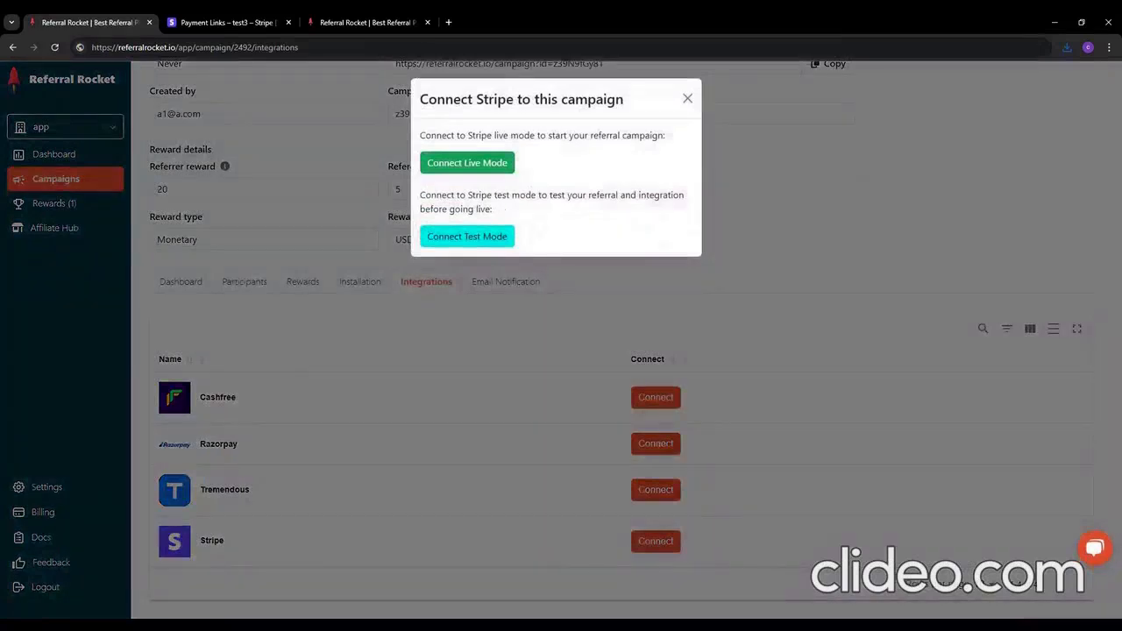
pyautogui.click(467, 236)
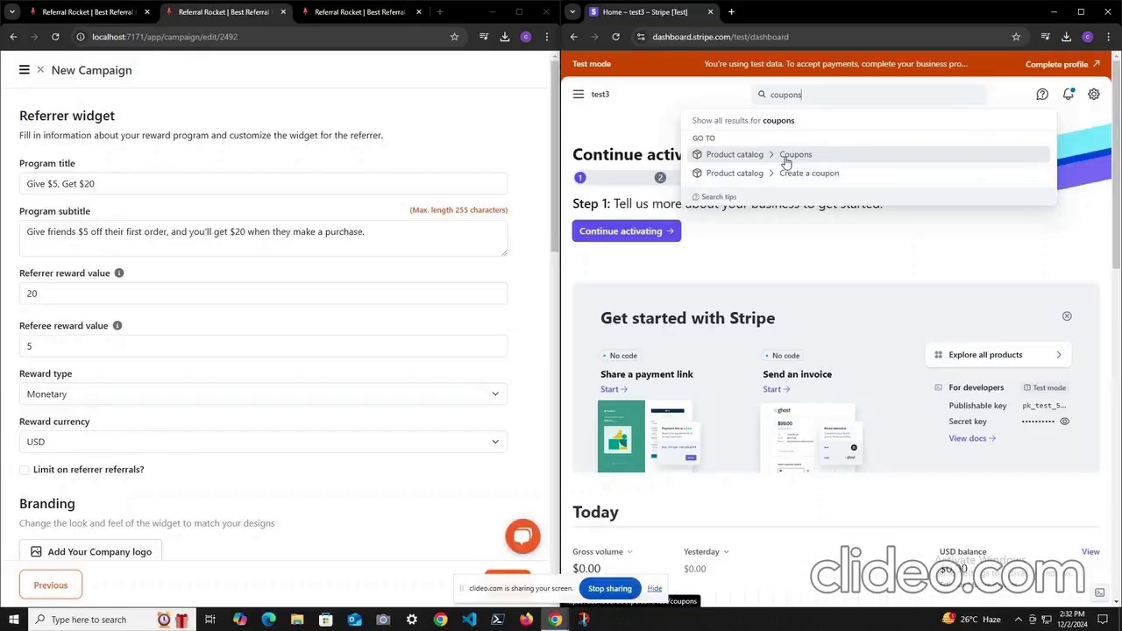
pyautogui.click(786, 158)
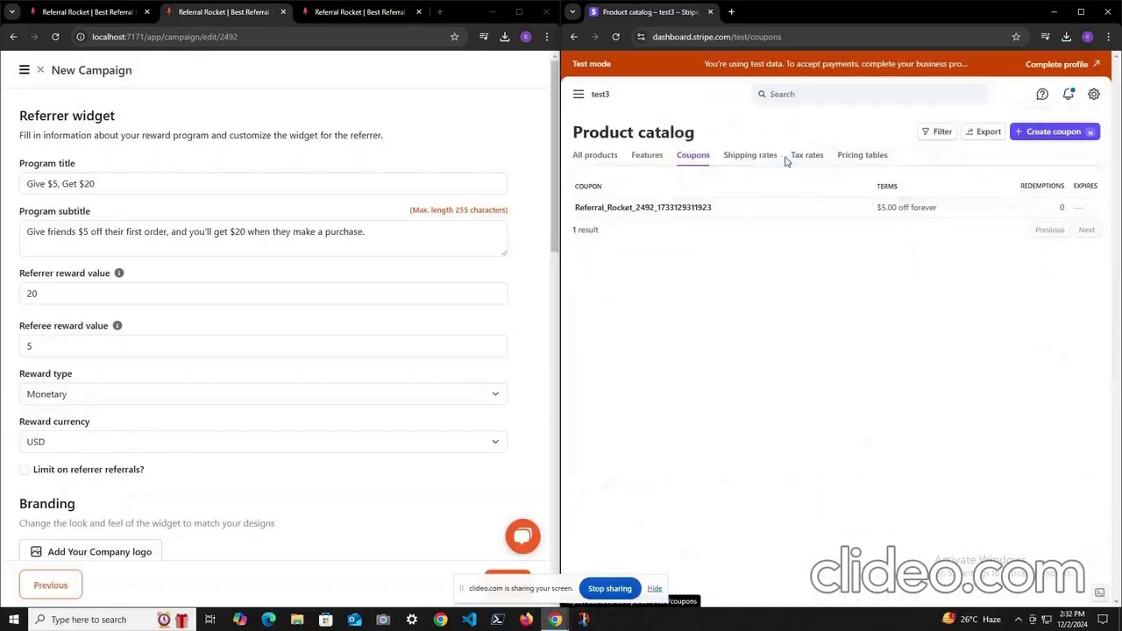
pyautogui.click(707, 211)
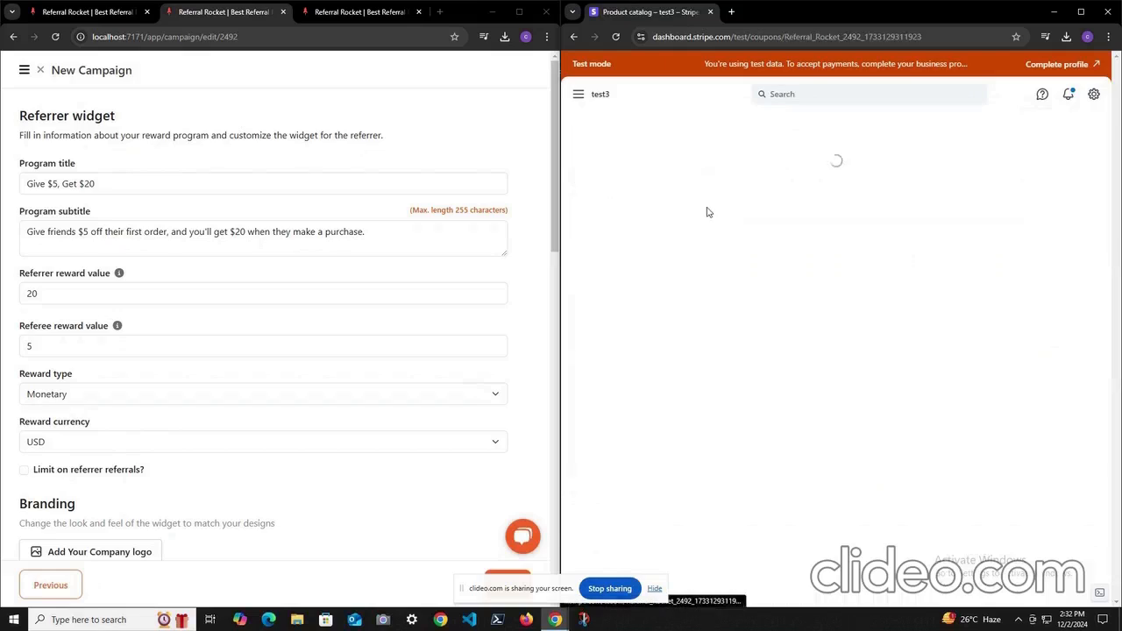
pyautogui.scroll(-1, 716, 200)
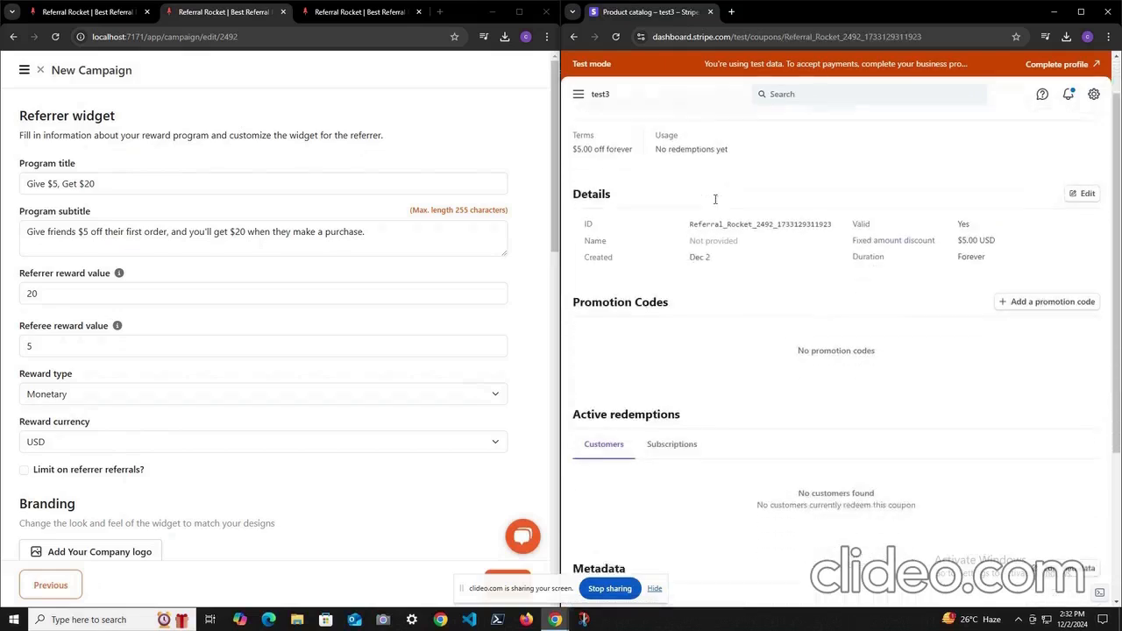
pyautogui.scroll(1, 715, 200)
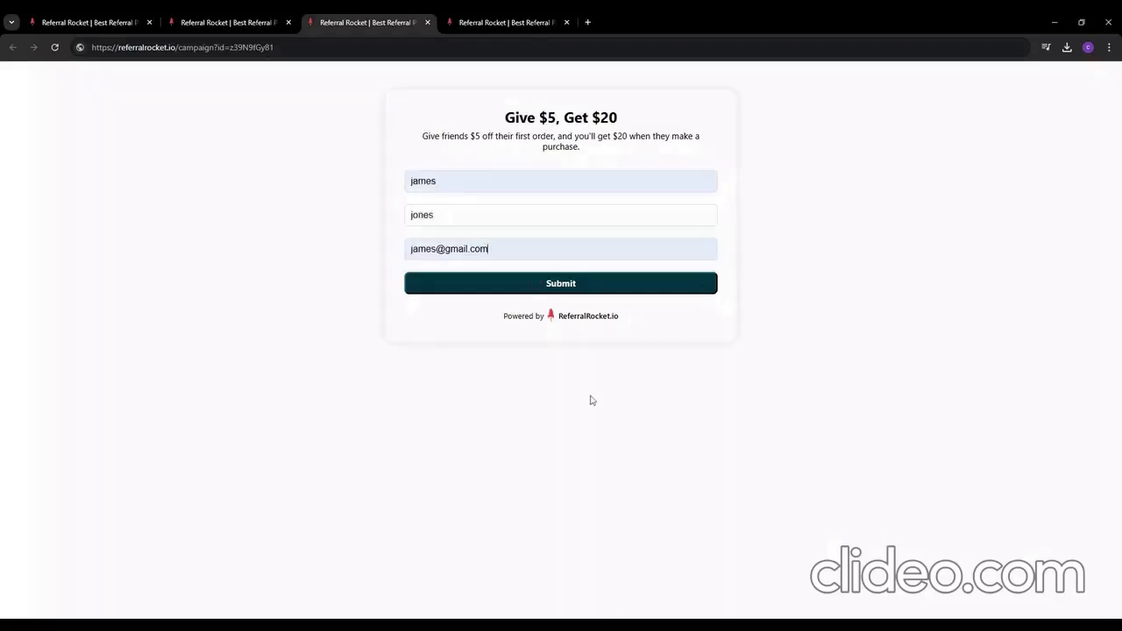
pyautogui.click(633, 289)
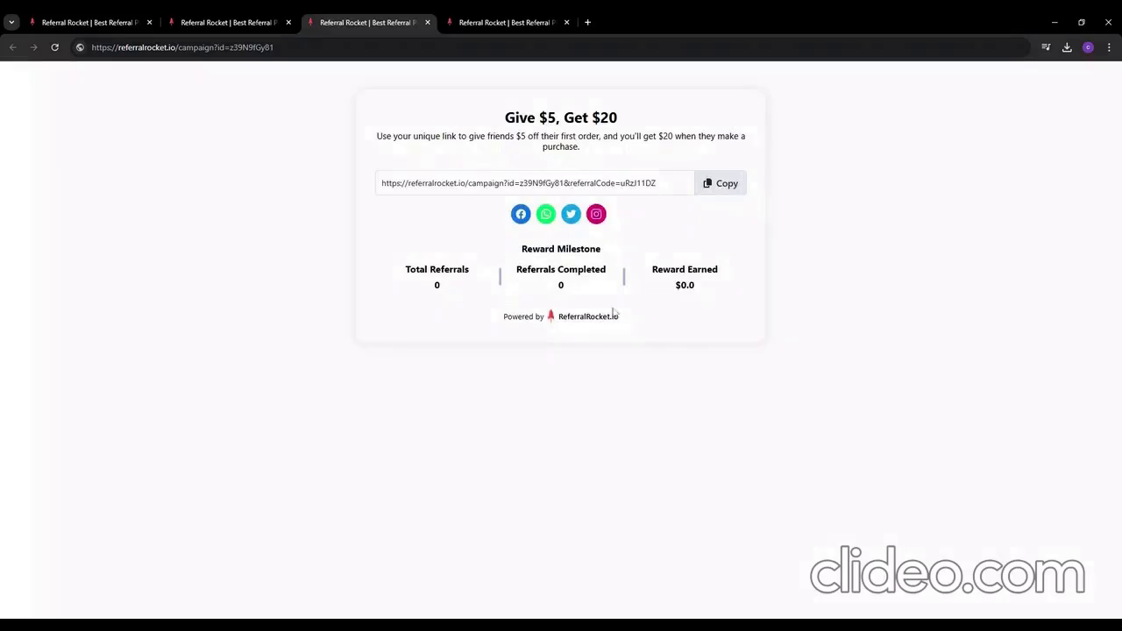
pyautogui.moveTo(656, 183); pyautogui.dragTo(620, 183)
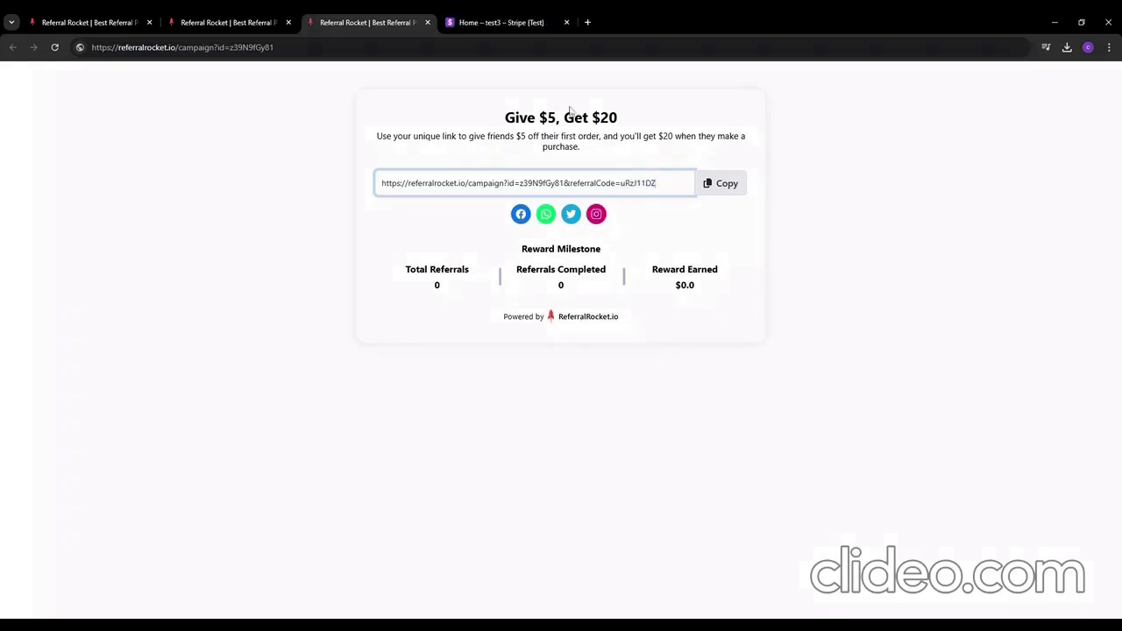
pyautogui.click(505, 28)
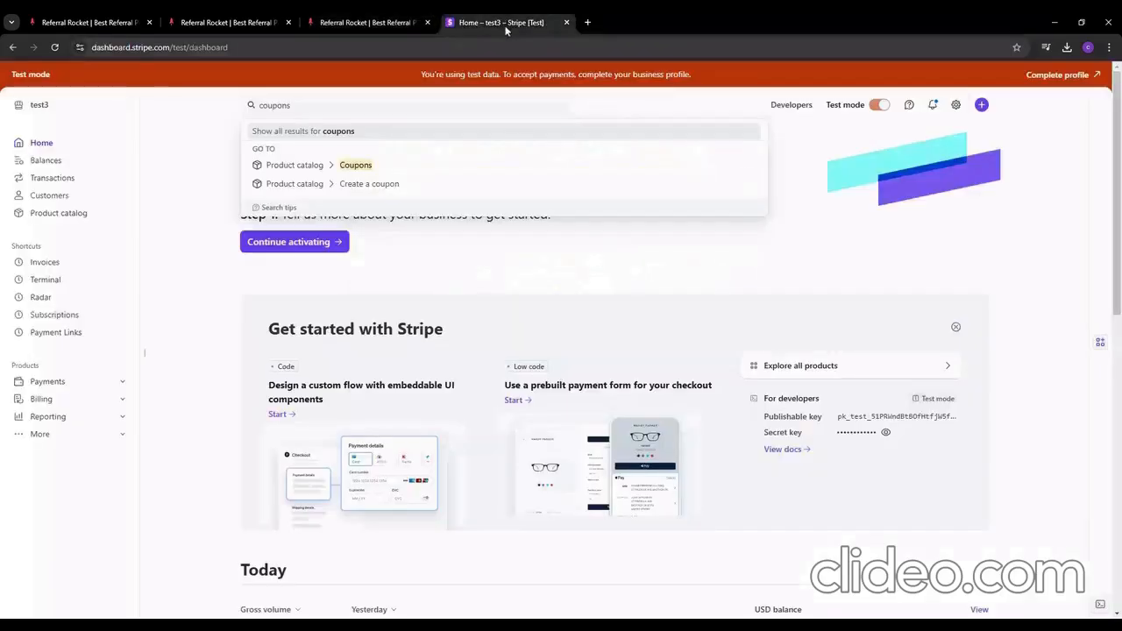
pyautogui.click(372, 176)
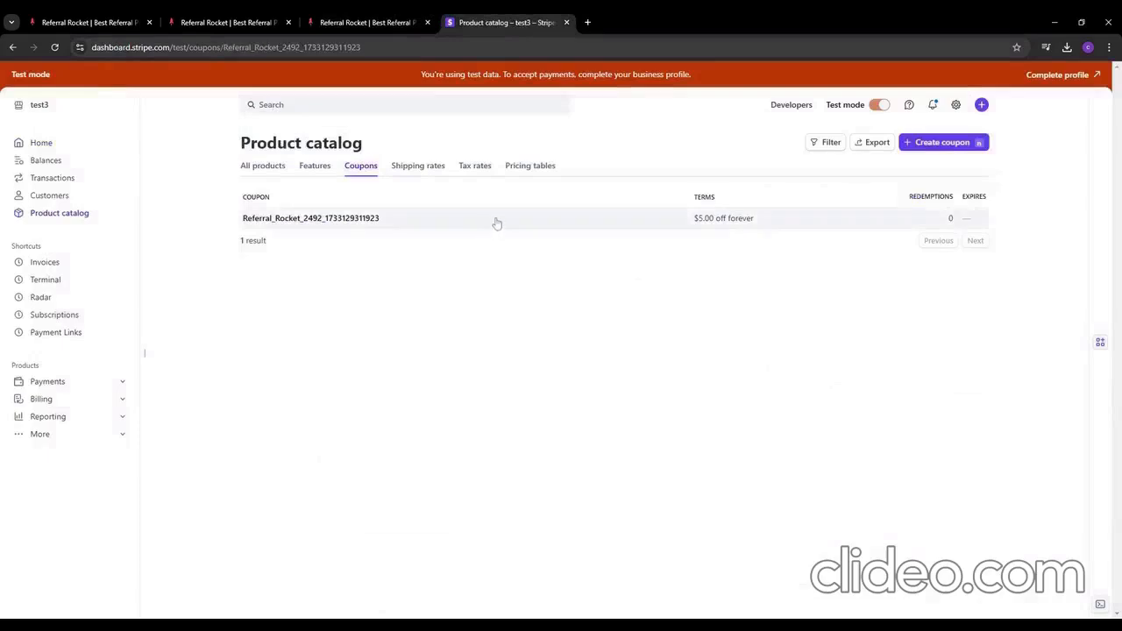
pyautogui.click(496, 220)
pyautogui.click(285, 415)
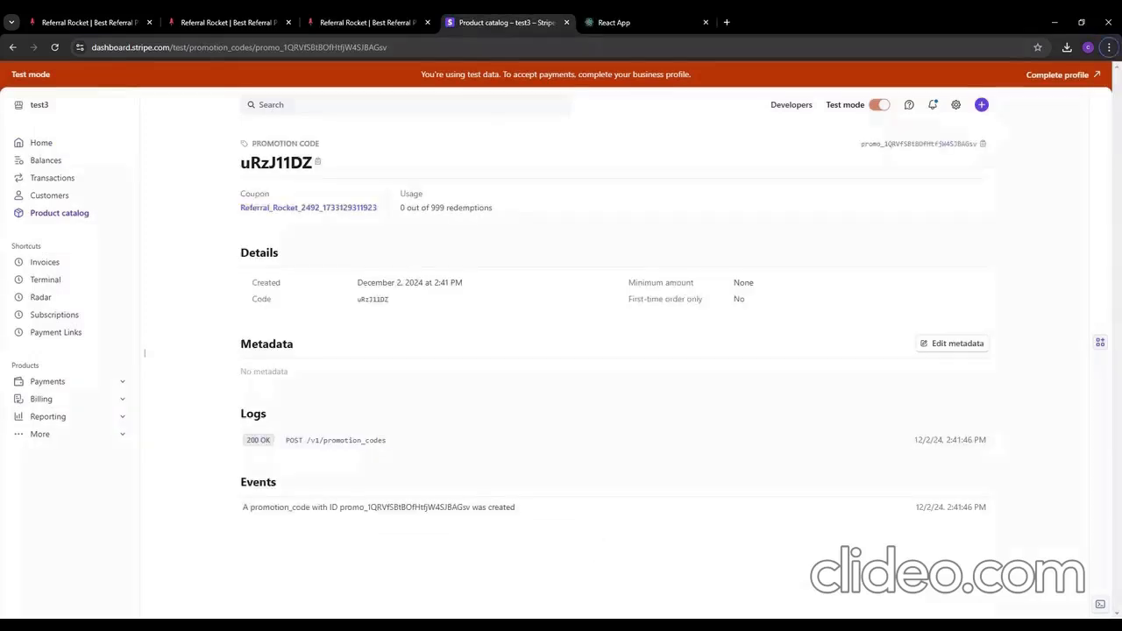
pyautogui.click(660, 16)
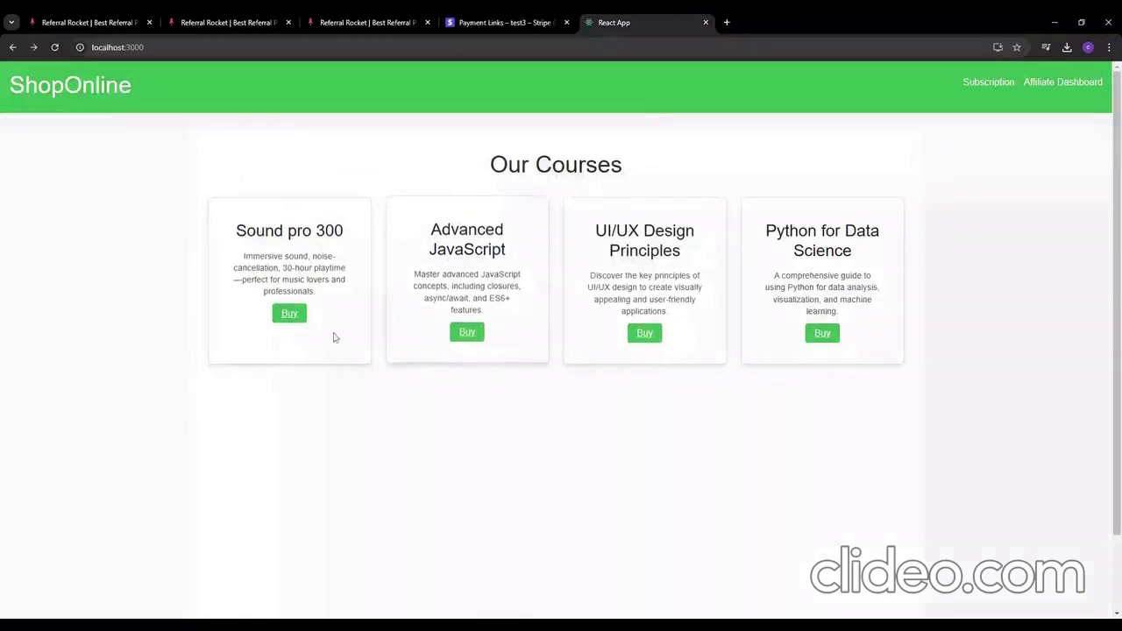
pyautogui.click(297, 317)
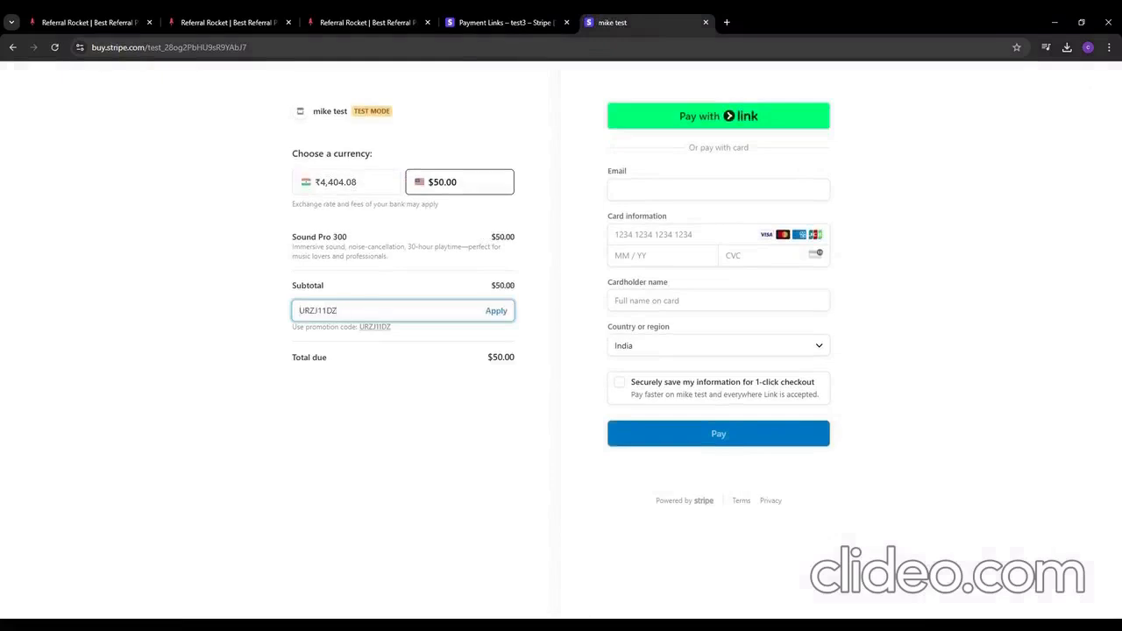
pyautogui.click(496, 311)
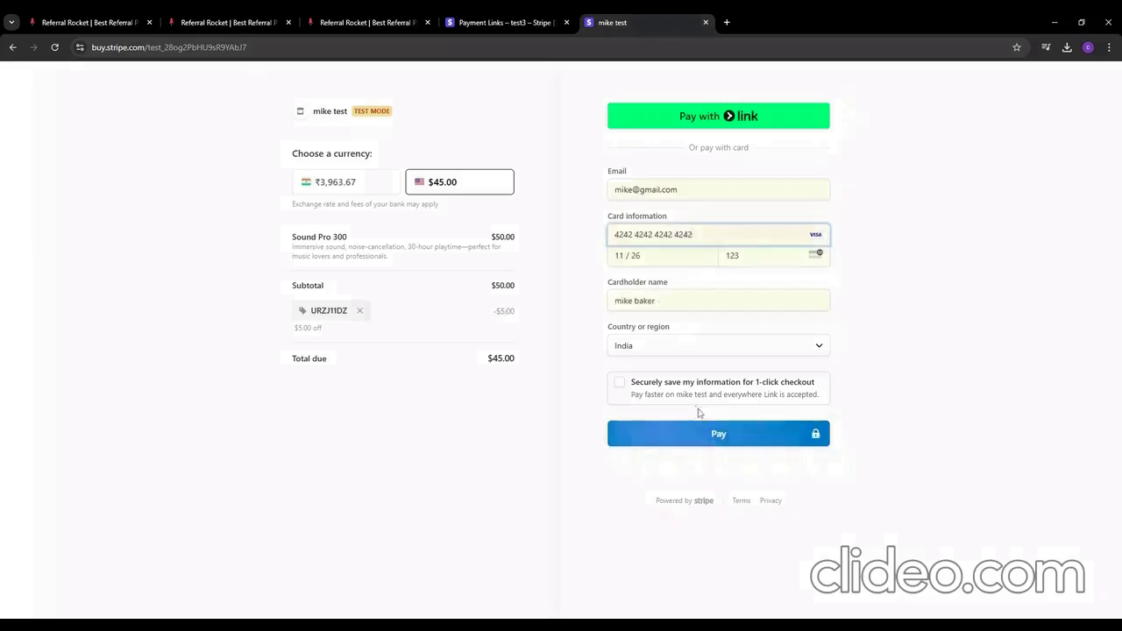
pyautogui.click(704, 445)
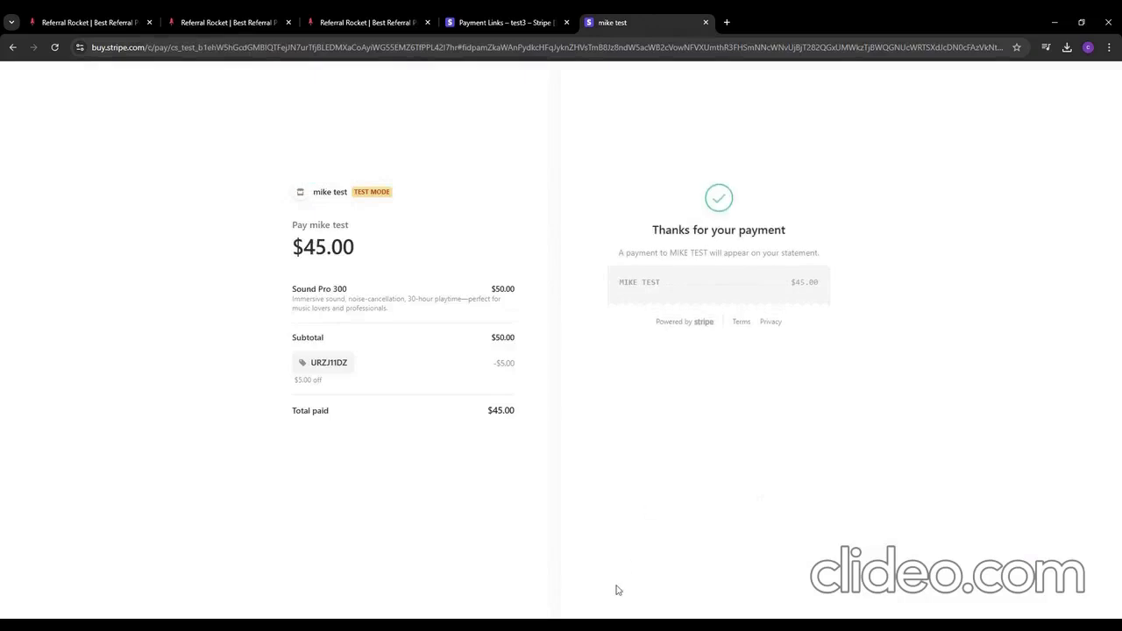
pyautogui.click(223, 21)
# Step: Check the referred participant, then select the referrer's $20 due reward and choose Issue Reward
pyautogui.scroll(-1, 363, 396)
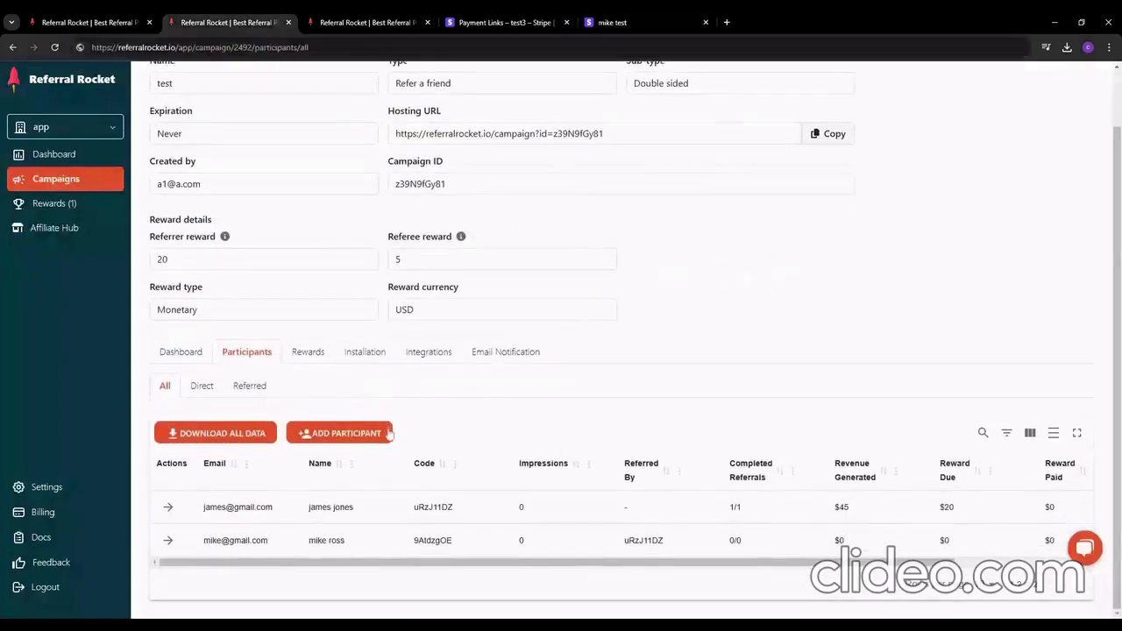
pyautogui.click(167, 541)
pyautogui.scroll(-6, 487, 486)
pyautogui.scroll(3, 504, 488)
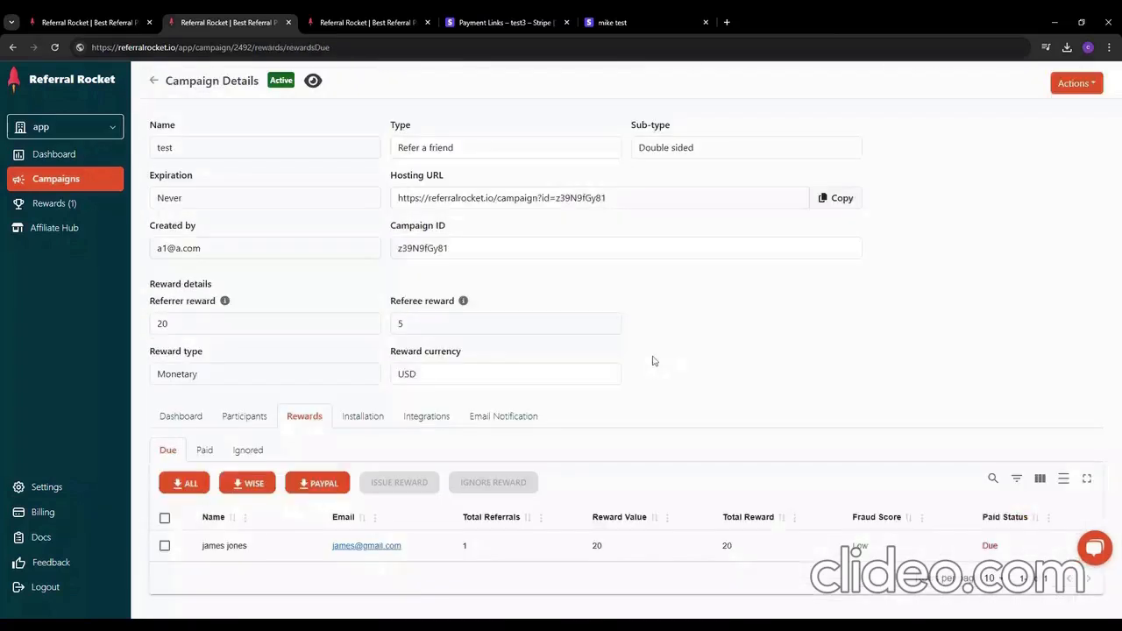
pyautogui.click(164, 545)
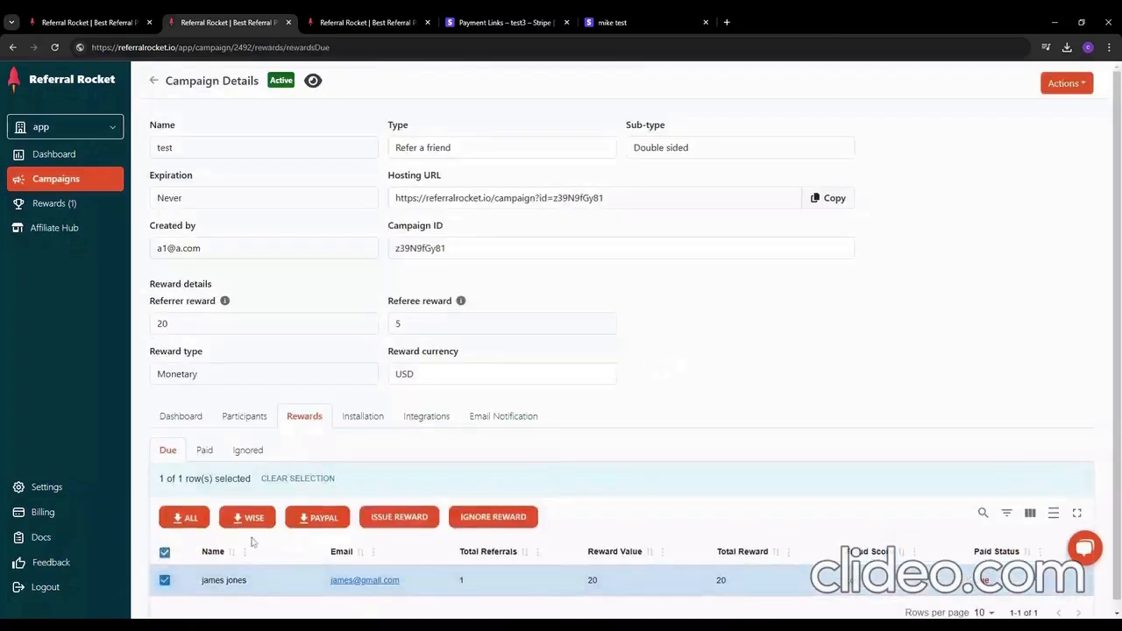
pyautogui.click(392, 519)
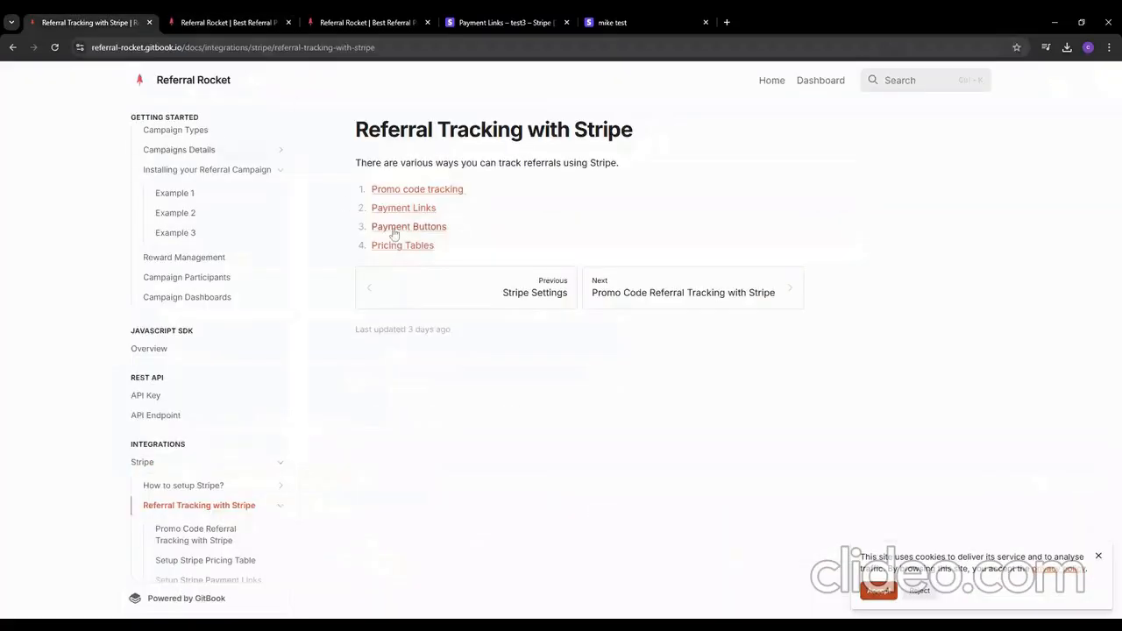
# Step: Open the Promo code tracking guide and scroll through its steps to Pricing Tables
pyautogui.click(410, 192)
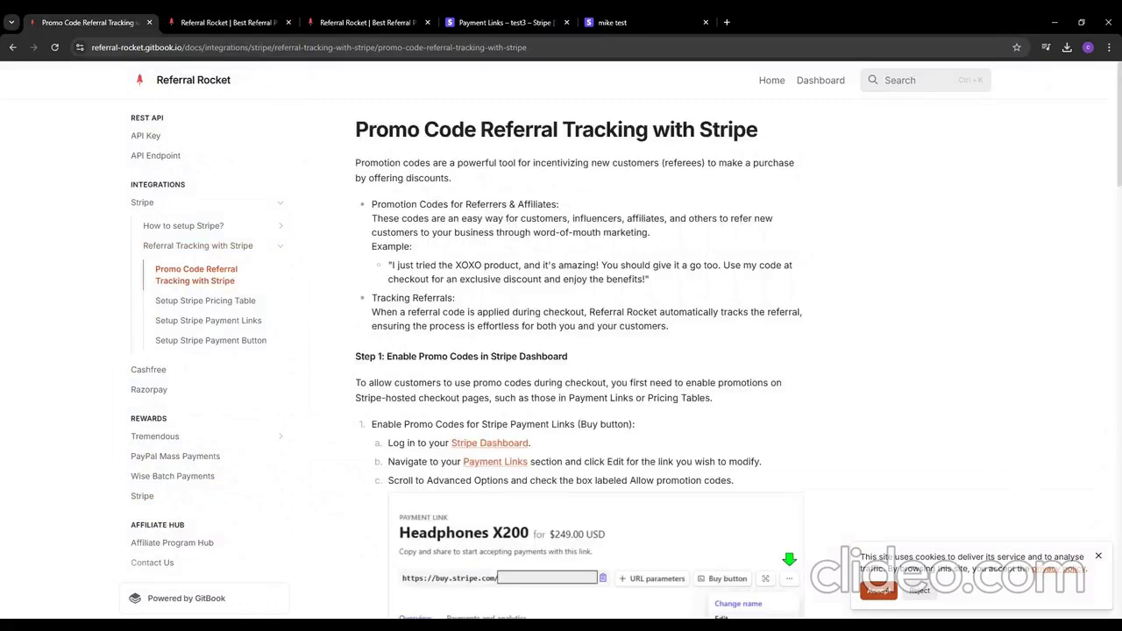
pyautogui.scroll(-7, 570, 216)
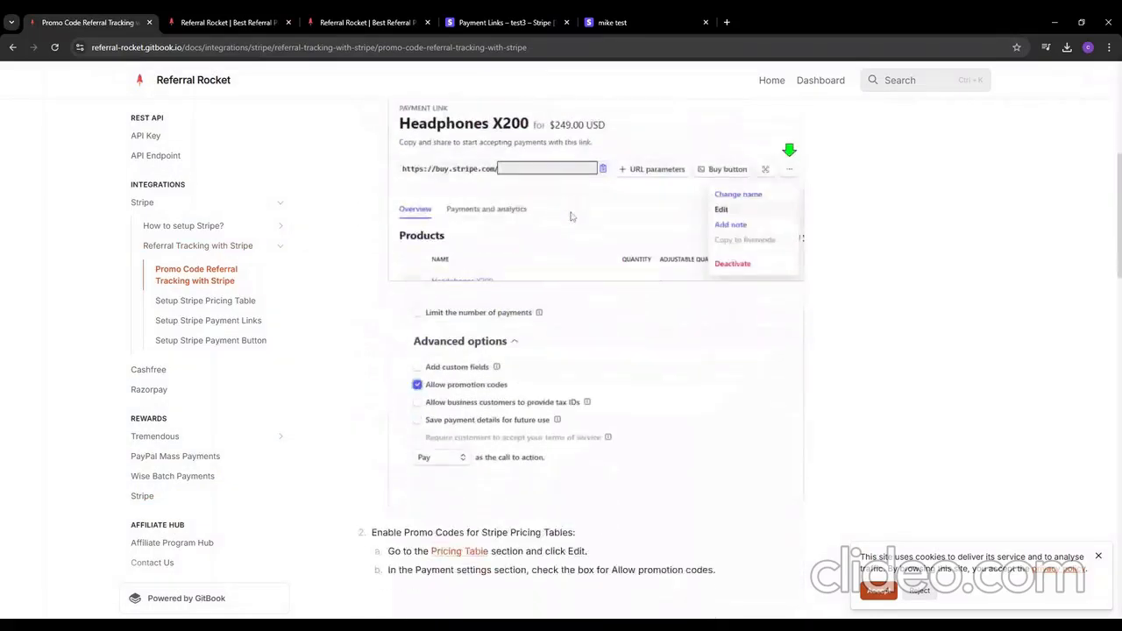
pyautogui.scroll(-10, 571, 216)
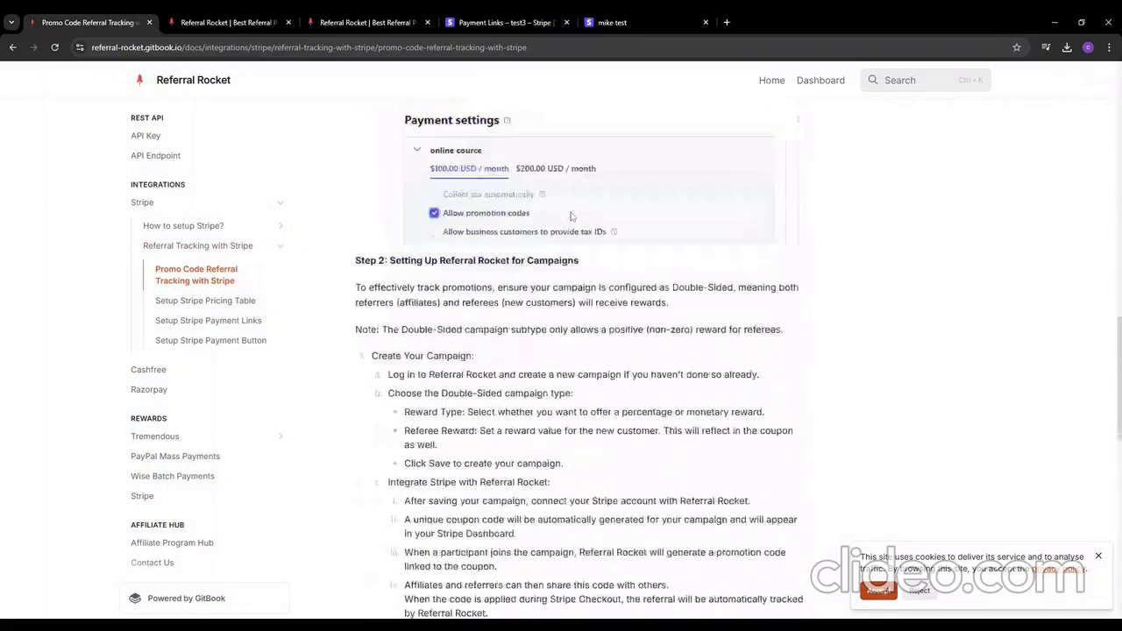
pyautogui.scroll(-7, 571, 215)
pyautogui.scroll(3, 570, 216)
pyautogui.scroll(12, 570, 215)
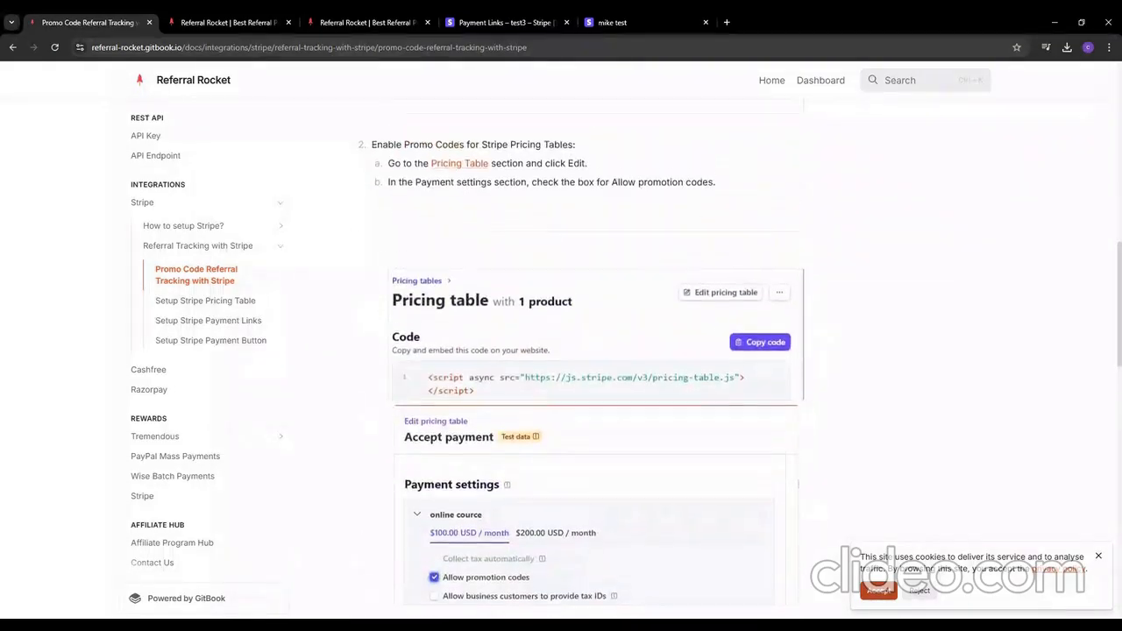